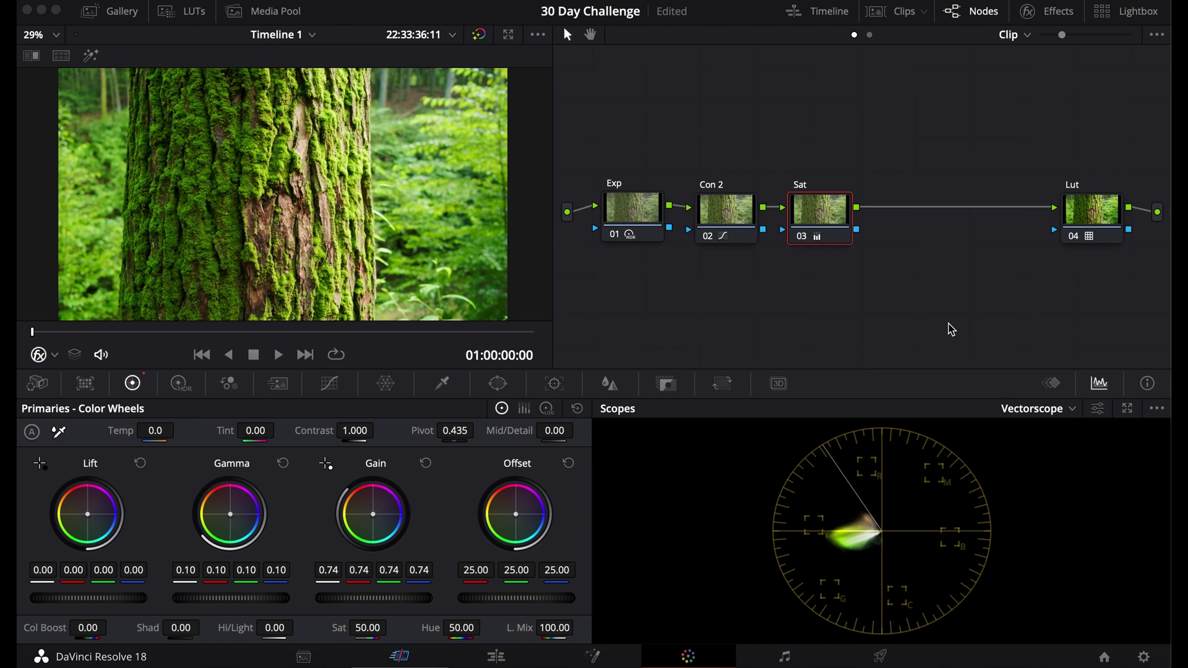
# Save the project to clear its unsaved-edits state.
pyautogui.hotkey('ctrl', 's')
# Spread the node chain apart and insert a new serial node right after Exp.
pyautogui.moveTo(744, 214); pyautogui.dragTo(856, 213)
pyautogui.click(627, 210)
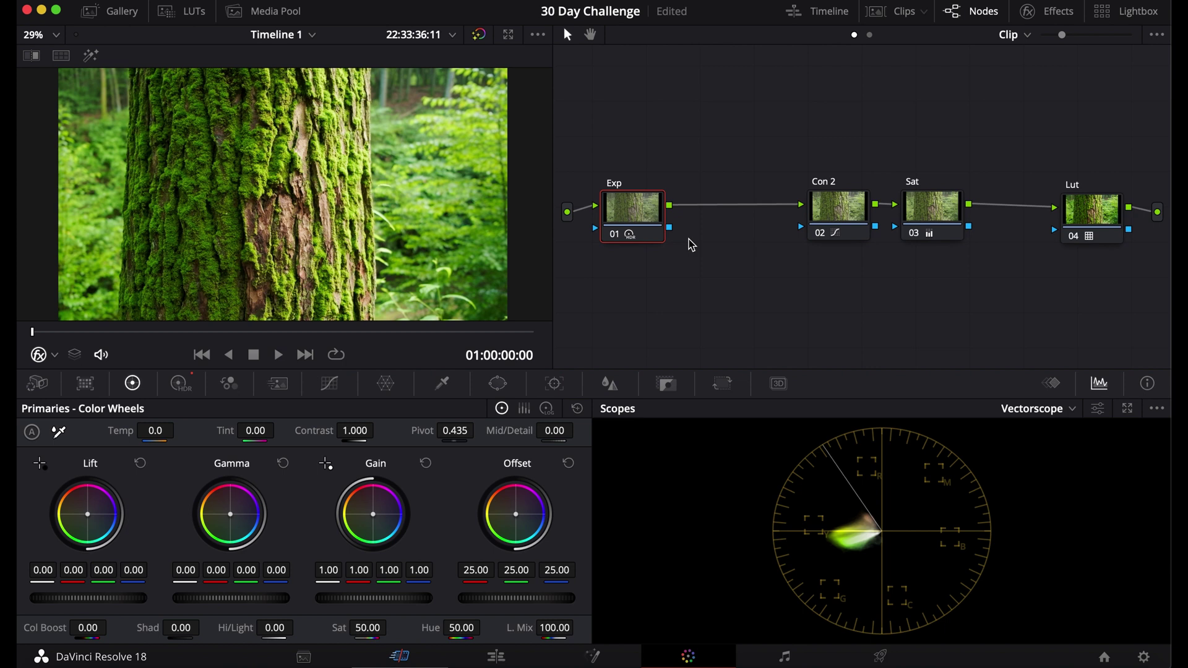
pyautogui.hotkey('alt', 's')
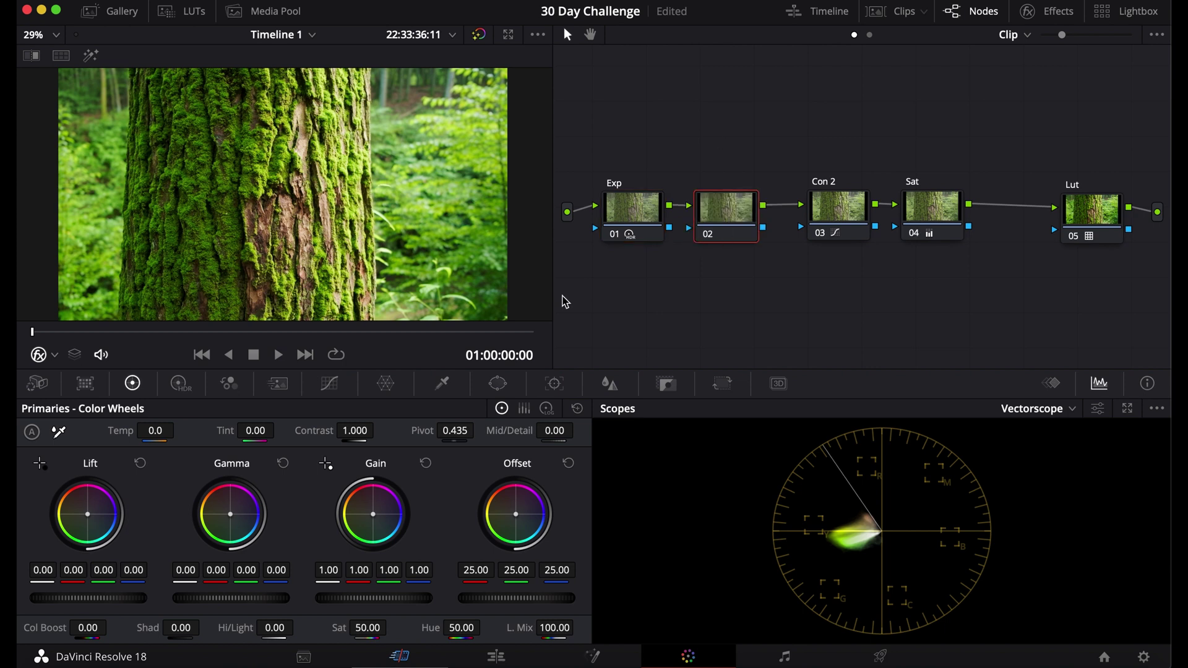
# Label the new empty node 'Bal' via its Node Label option.
pyautogui.click(937, 209)
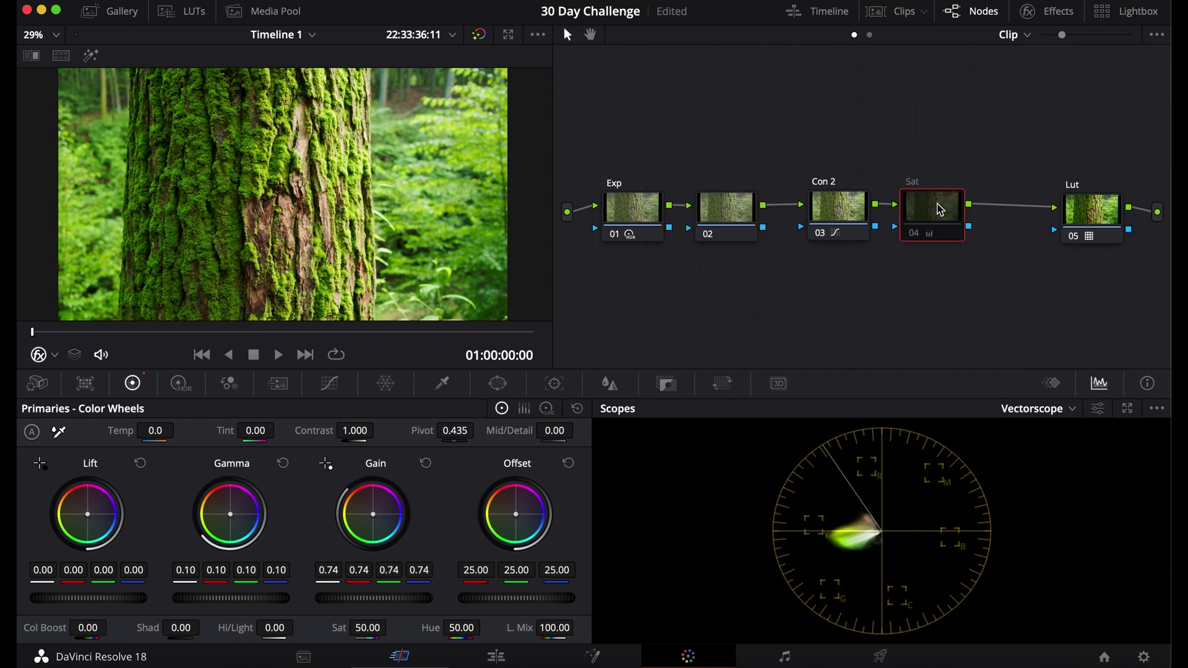
pyautogui.click(714, 215)
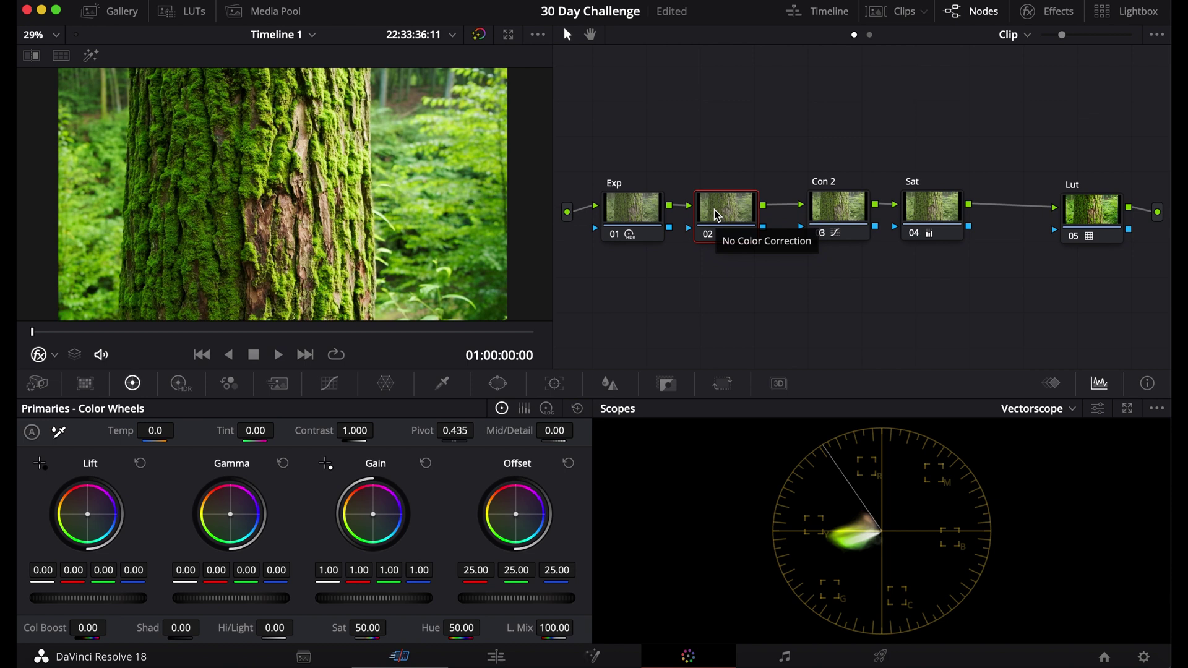
pyautogui.rightClick(714, 214)
pyautogui.click(745, 245)
pyautogui.write('Bal')
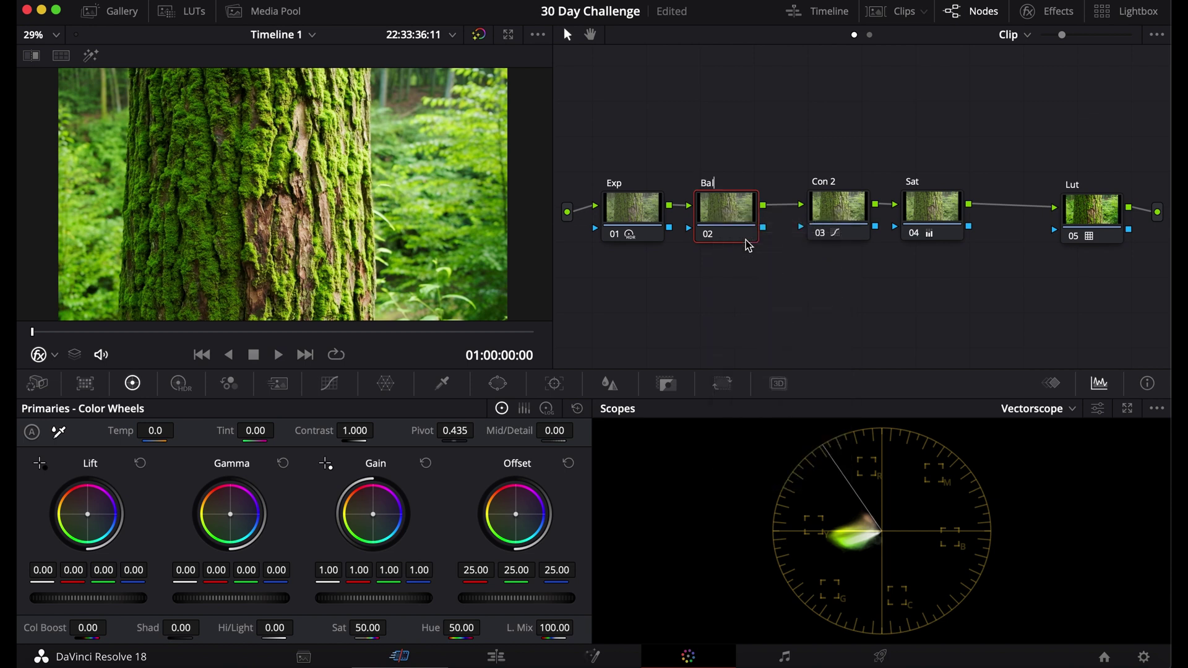
pyautogui.press('Return')
# Sample a spot in the image with the white-balance picker, then zero the temperature again.
pyautogui.click(62, 436)
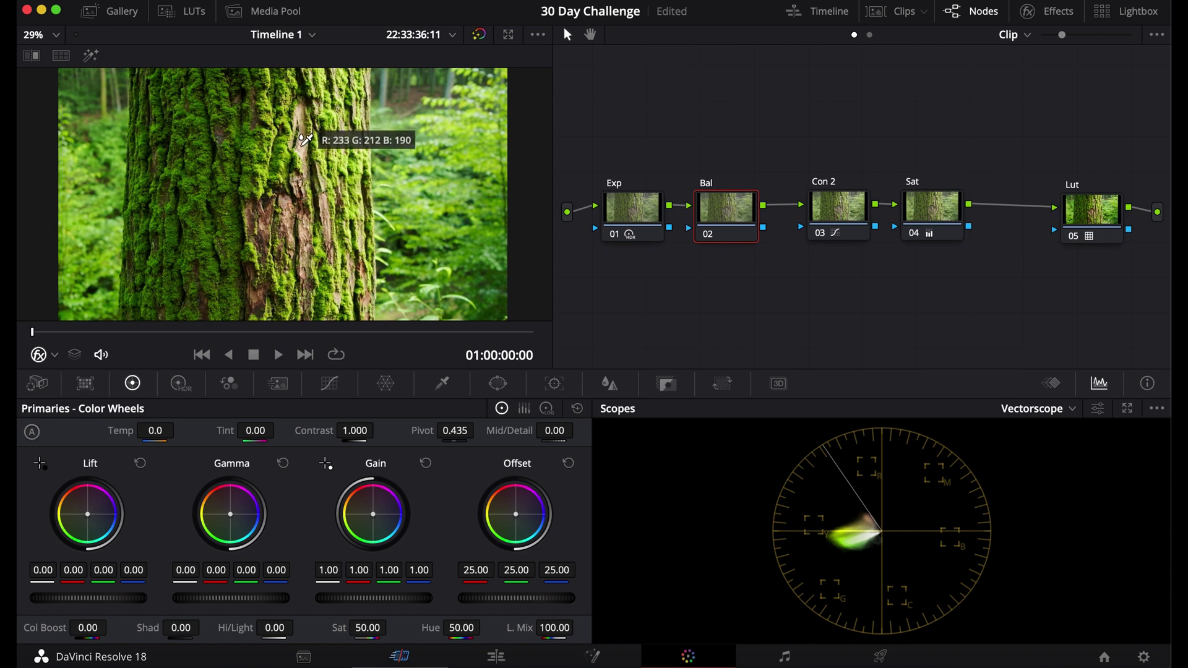
pyautogui.click(389, 89)
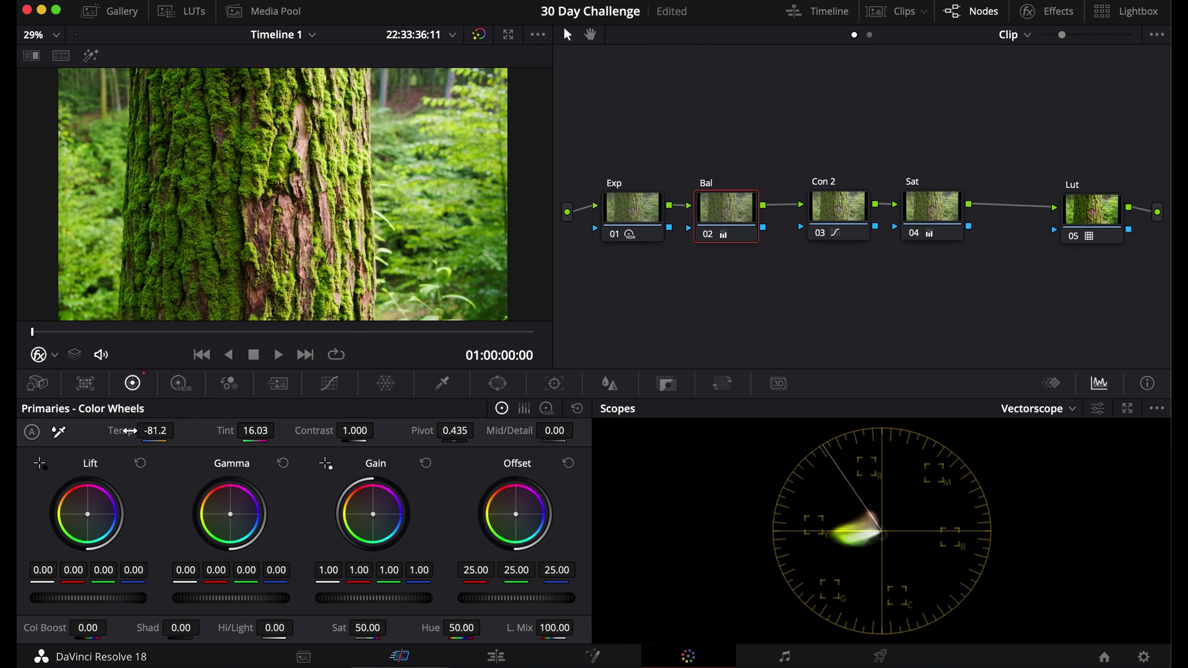
pyautogui.doubleClick(149, 431)
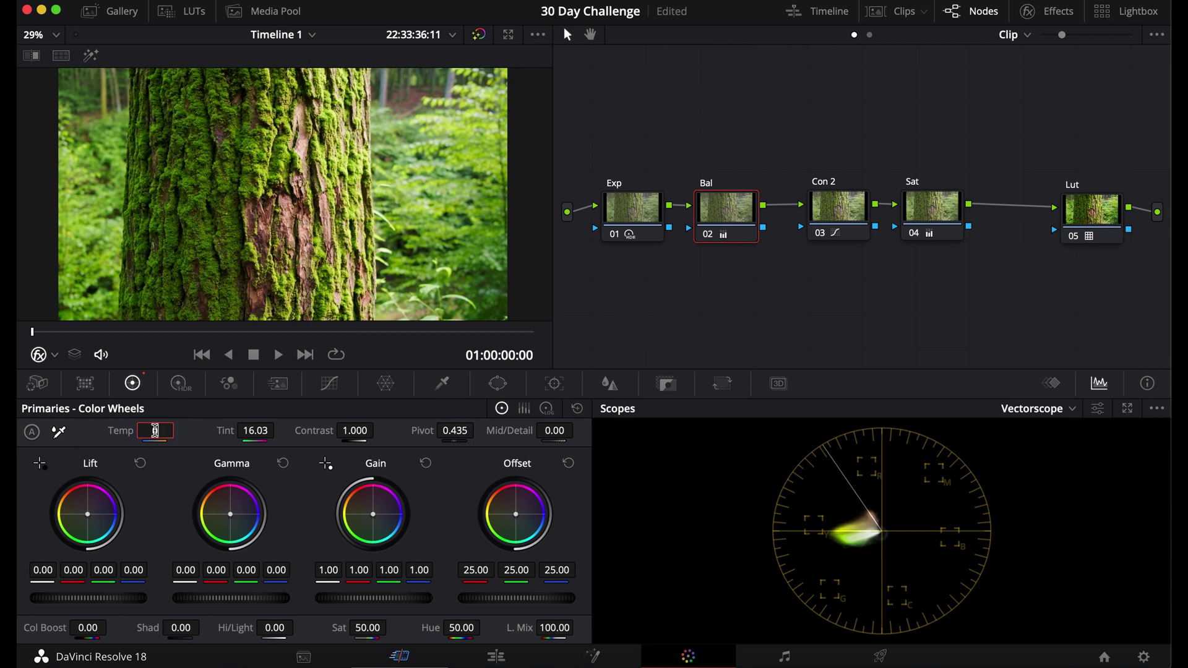
# Try tint values of -9.50 and -19.50 and a warmer temperature on the Bal node.
pyautogui.click(250, 431)
pyautogui.write('-9.5')
pyautogui.press('Return')
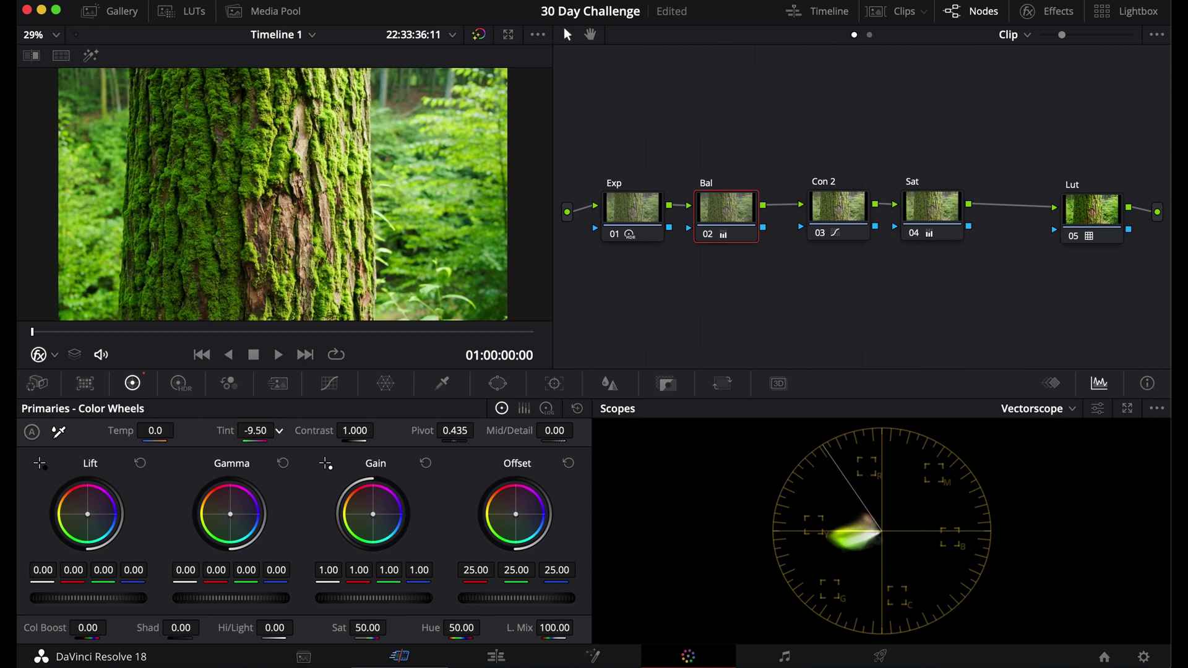
pyautogui.write('-19.5')
pyautogui.press('Return')
pyautogui.click(154, 430)
pyautogui.write('20')
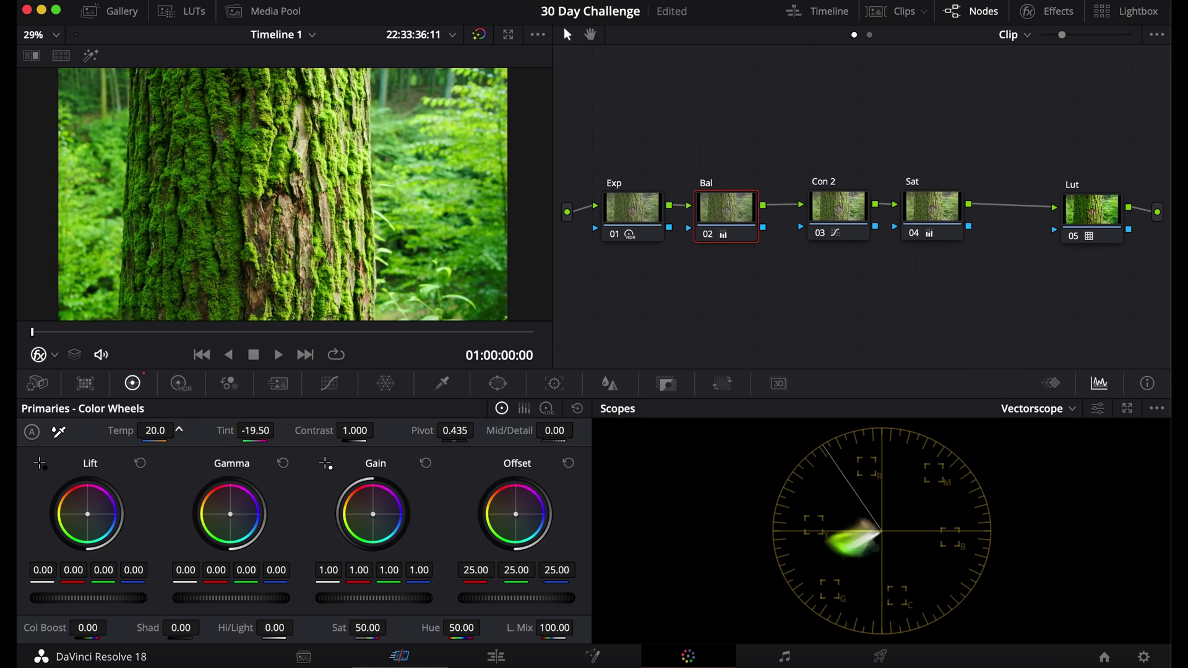
pyautogui.write('100')
pyautogui.press('Return')
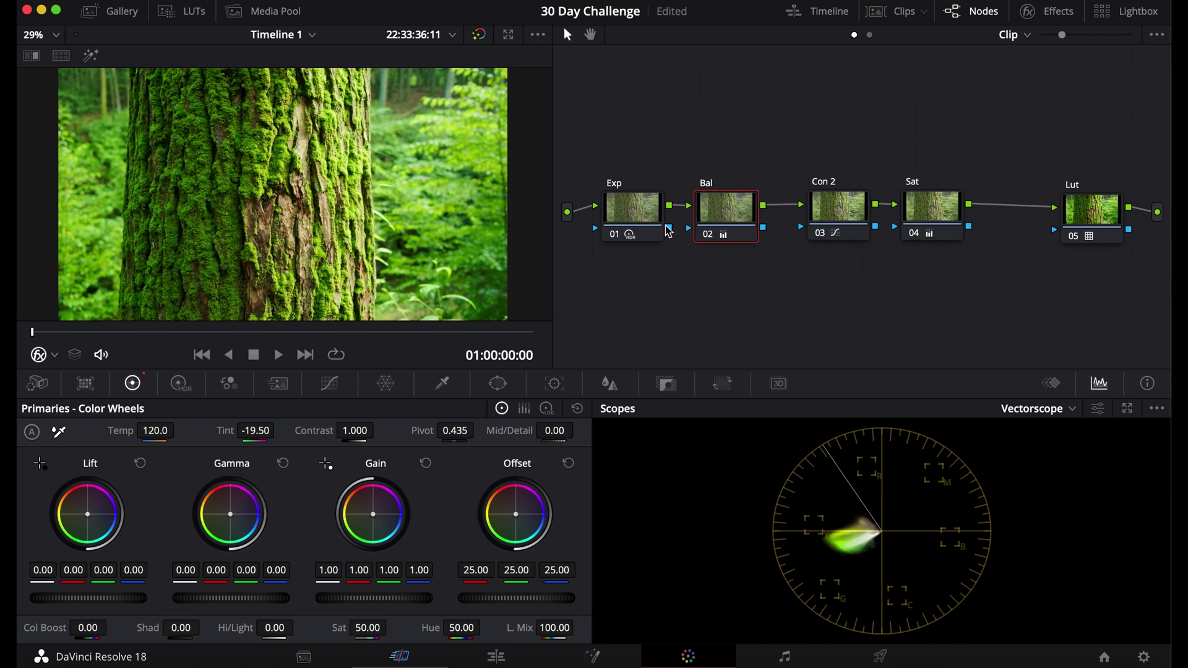
# Reset the Bal node's grade back to neutral.
pyautogui.rightClick(739, 216)
pyautogui.click(744, 217)
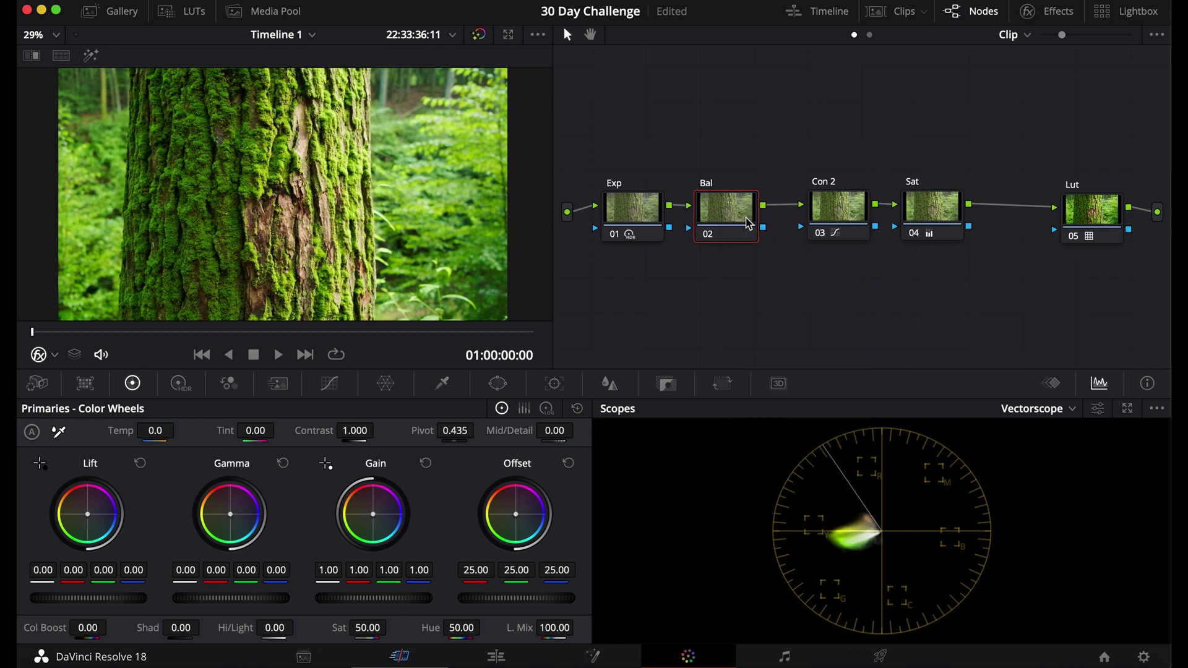
# Show the primaries as colour bars and glance at the HDR wheels and their options.
pyautogui.click(525, 410)
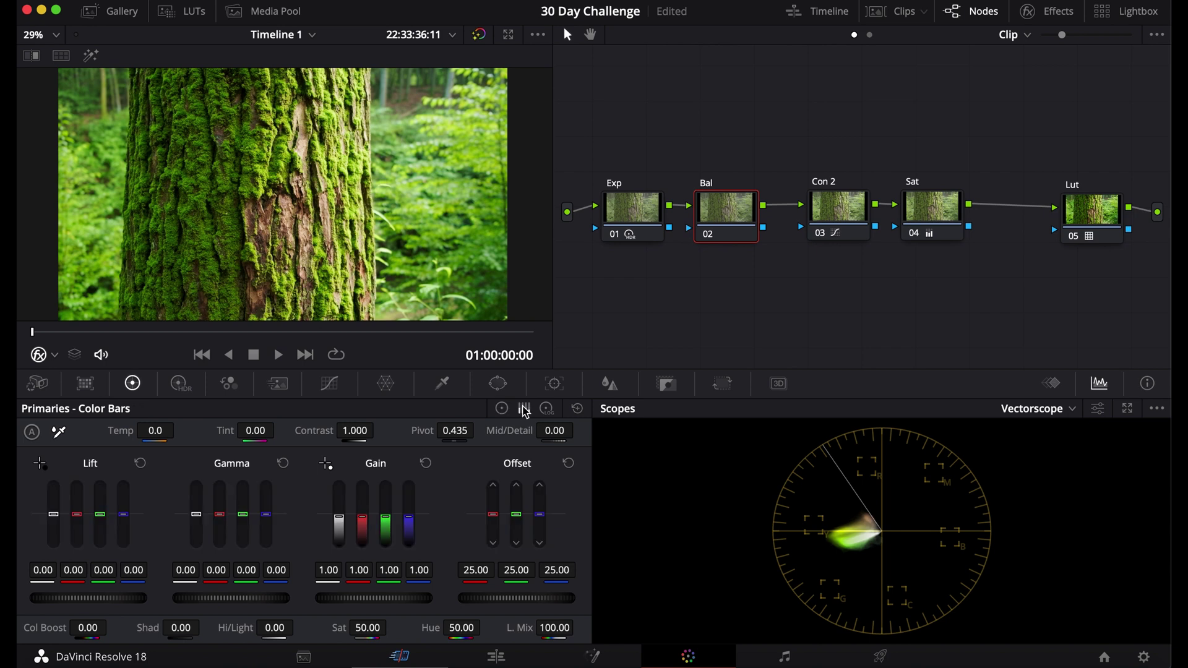
pyautogui.click(180, 382)
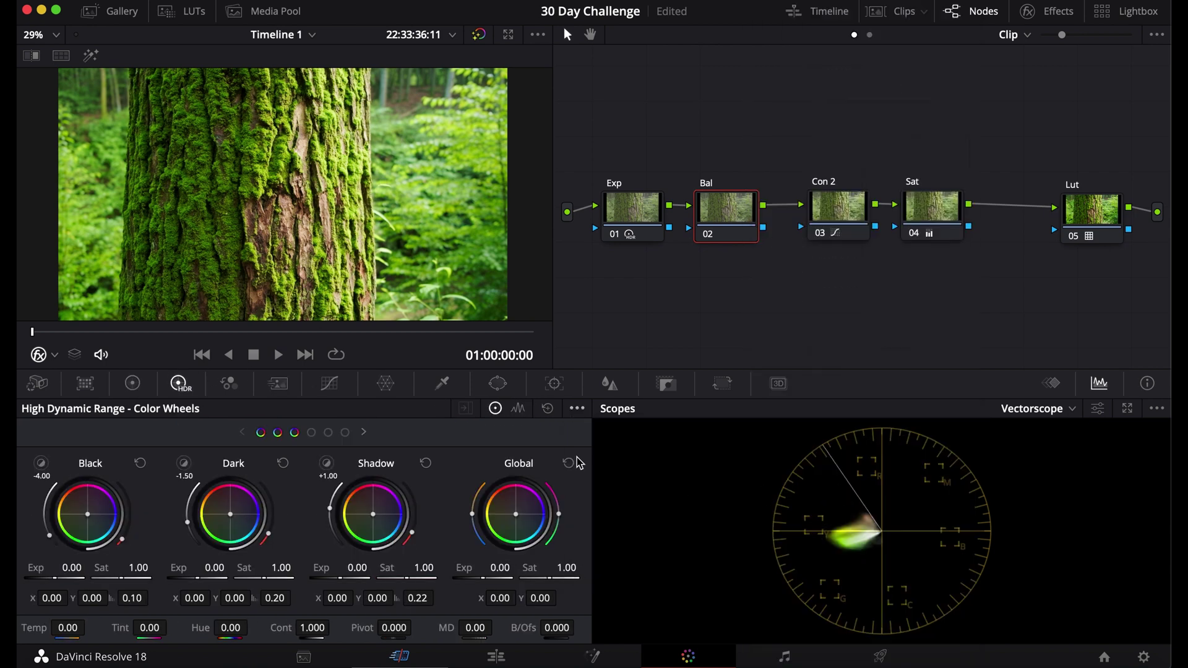
pyautogui.click(577, 409)
pyautogui.click(770, 282)
# Select the Exp node to check its grade and save the project.
pyautogui.click(635, 216)
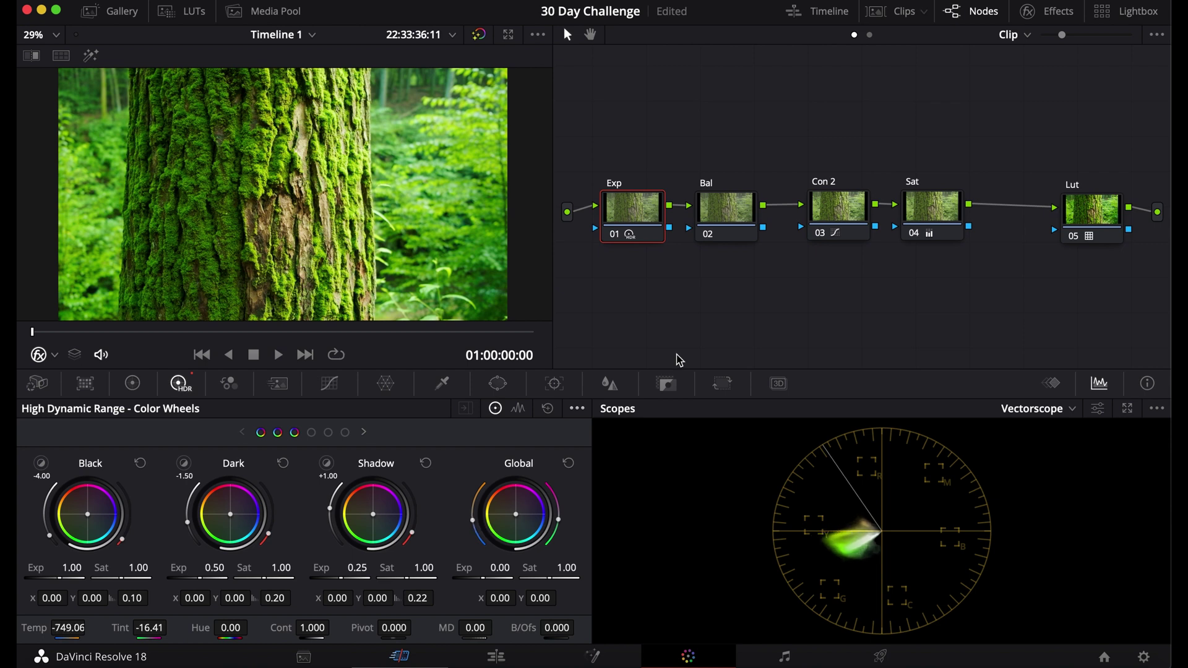
pyautogui.press('super+s')
pyautogui.write('-4000')
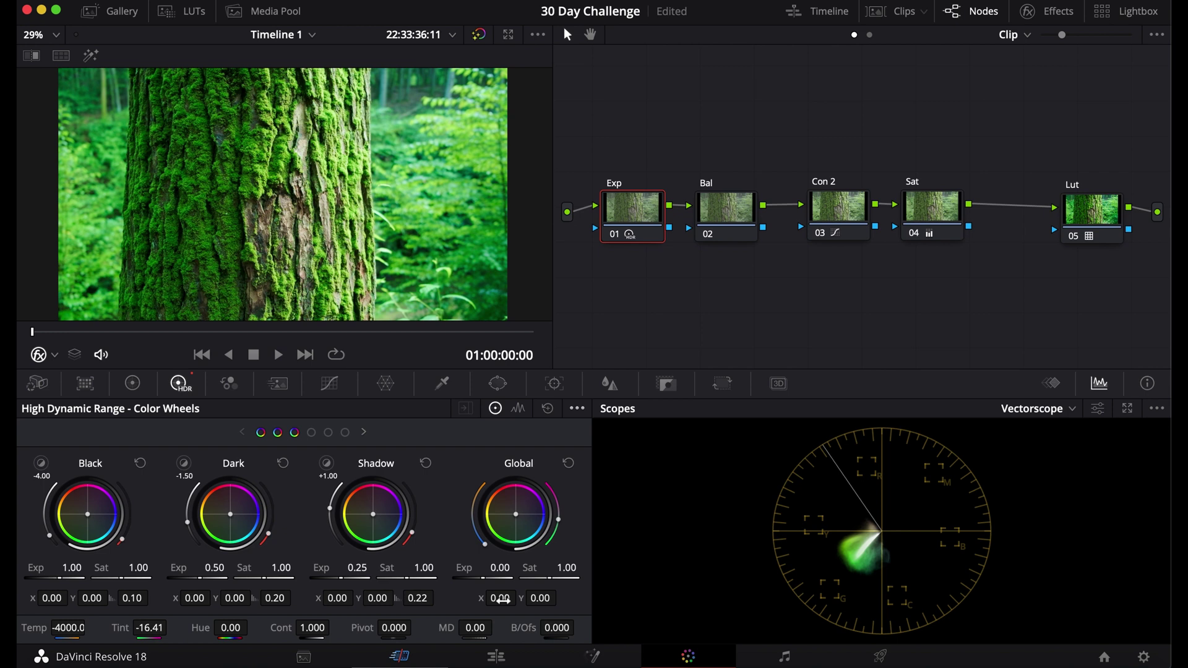
# Select the Bal node and raise its blue offset to about 27.74.
pyautogui.click(723, 210)
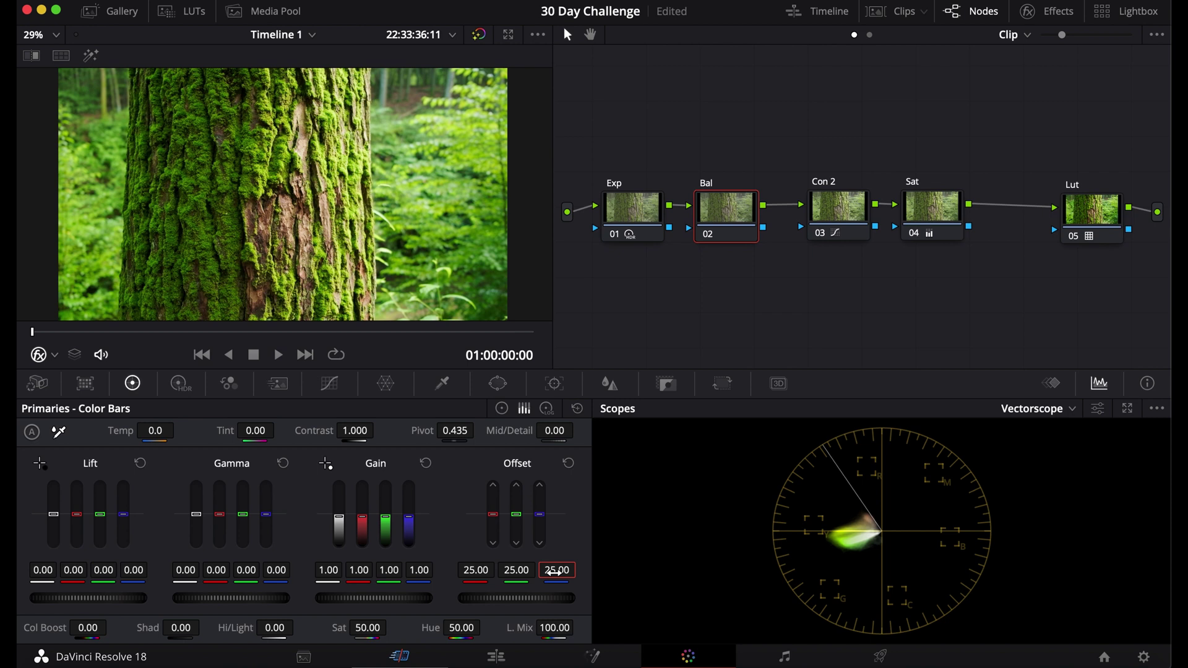
pyautogui.moveTo(554, 571); pyautogui.dragTo(554, 571)
pyautogui.moveTo(554, 572); pyautogui.dragTo(558, 572)
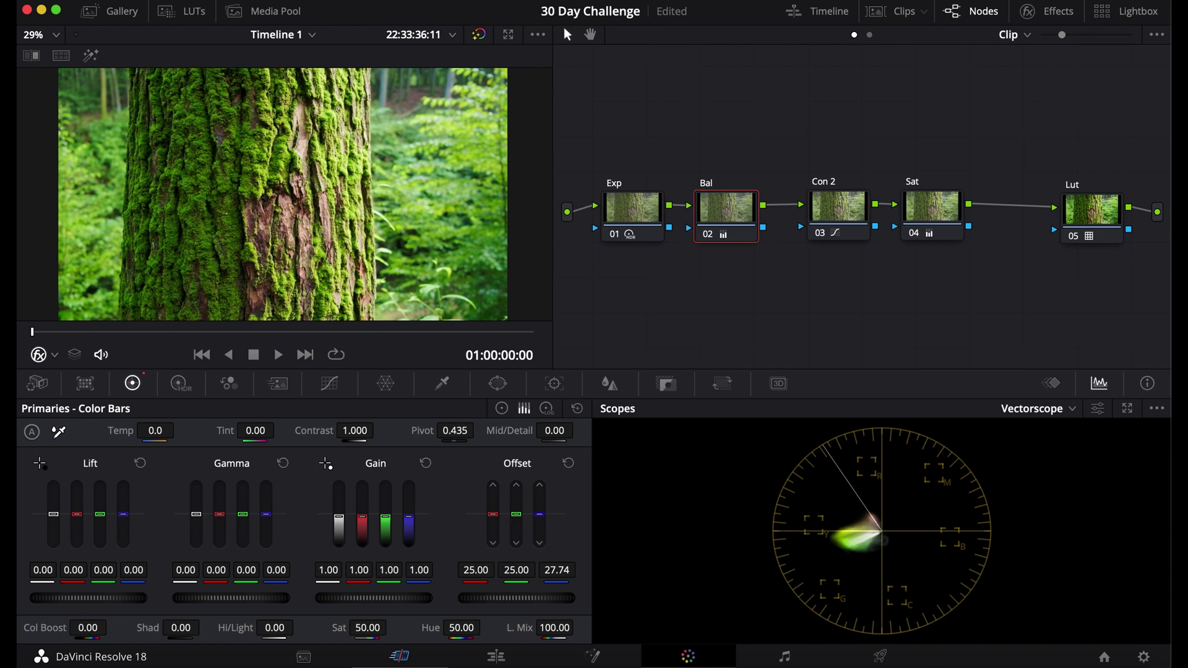
# Set the green offset to 26 and nudge it slightly higher.
pyautogui.click(509, 570)
pyautogui.write('26')
pyautogui.press('Return')
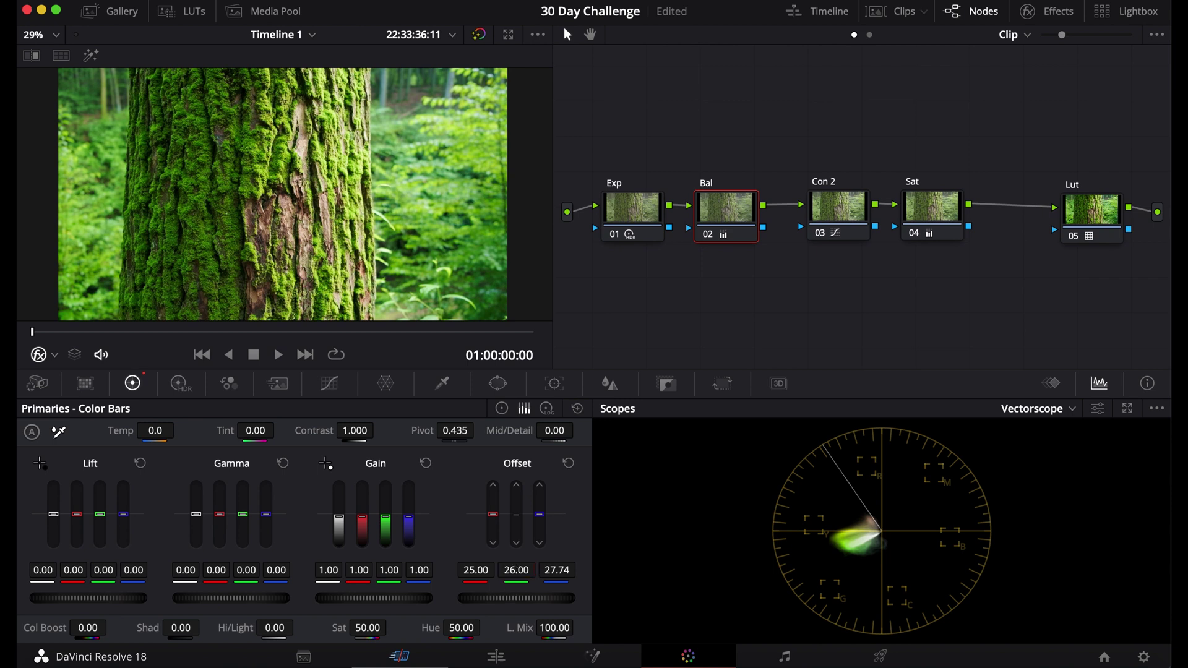
pyautogui.moveTo(515, 570); pyautogui.dragTo(530, 570)
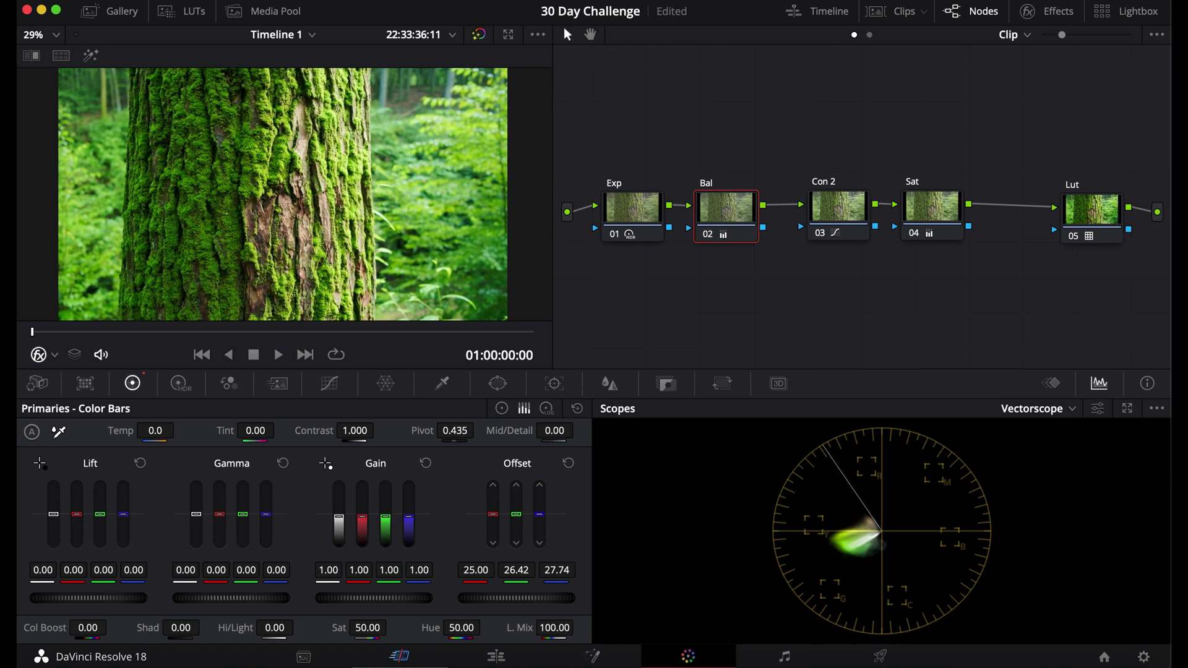
# Lower the green gain to 0.96 and the blue lift to -0.01.
pyautogui.moveTo(386, 516); pyautogui.dragTo(385, 519)
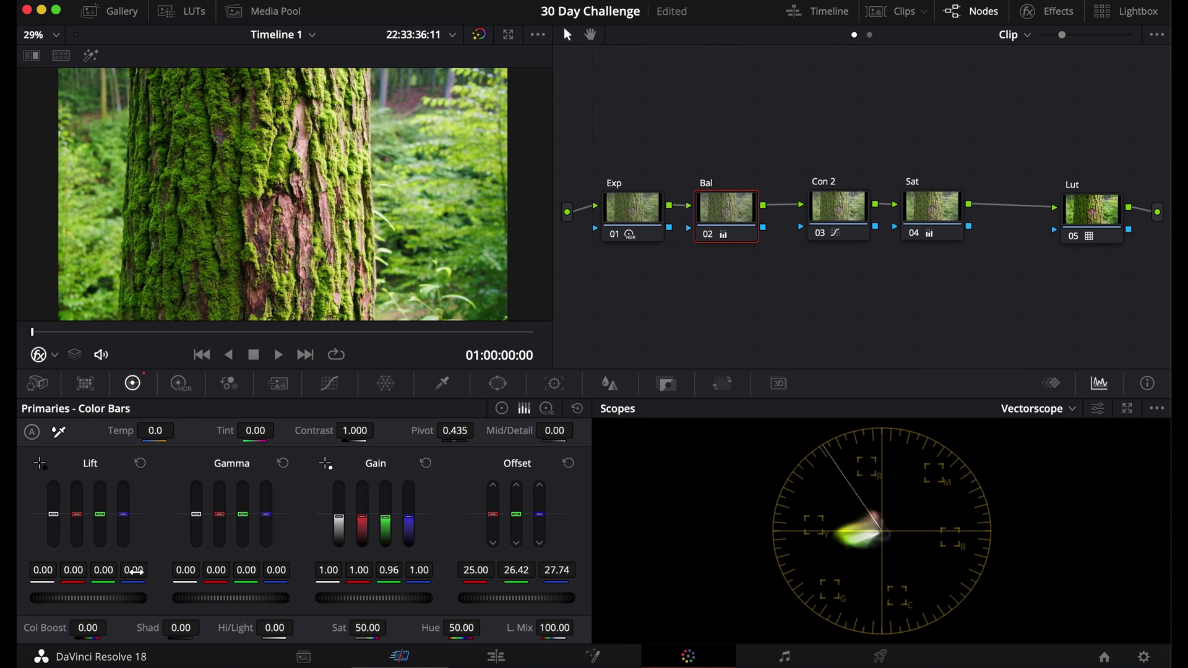
pyautogui.moveTo(134, 571); pyautogui.dragTo(129, 570)
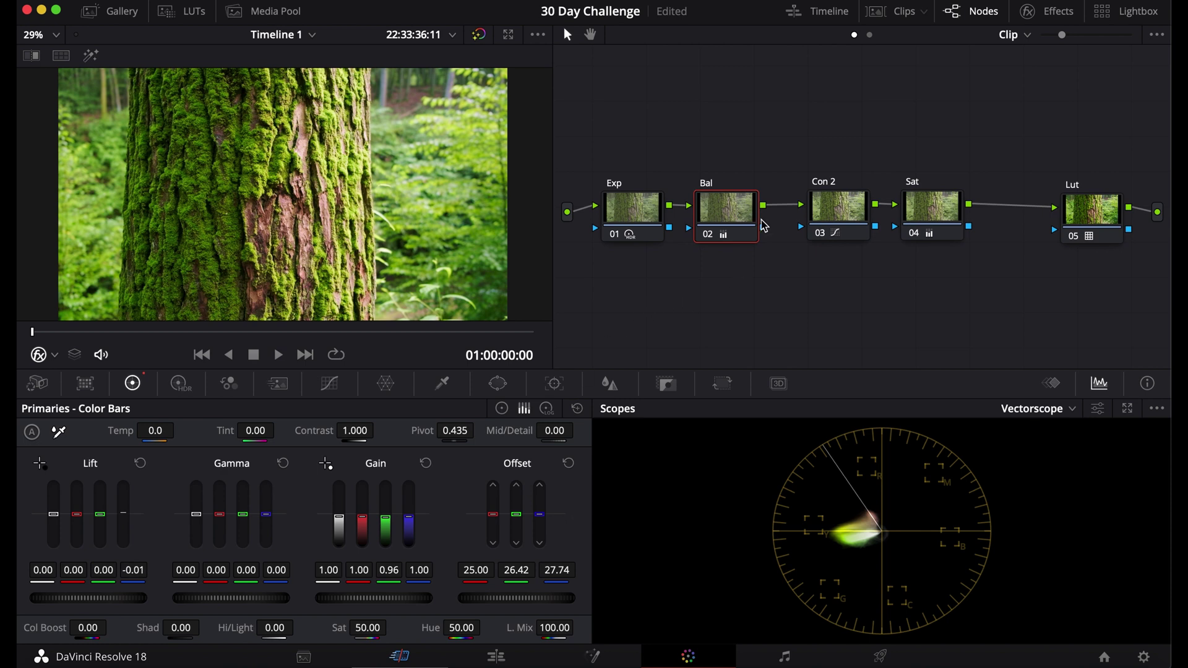
# Switch to colour wheels, reset the Bal grade, and drag the offset to about 26.56/23.19/30.67.
pyautogui.click(501, 410)
pyautogui.hotkey('shift', 'Home')
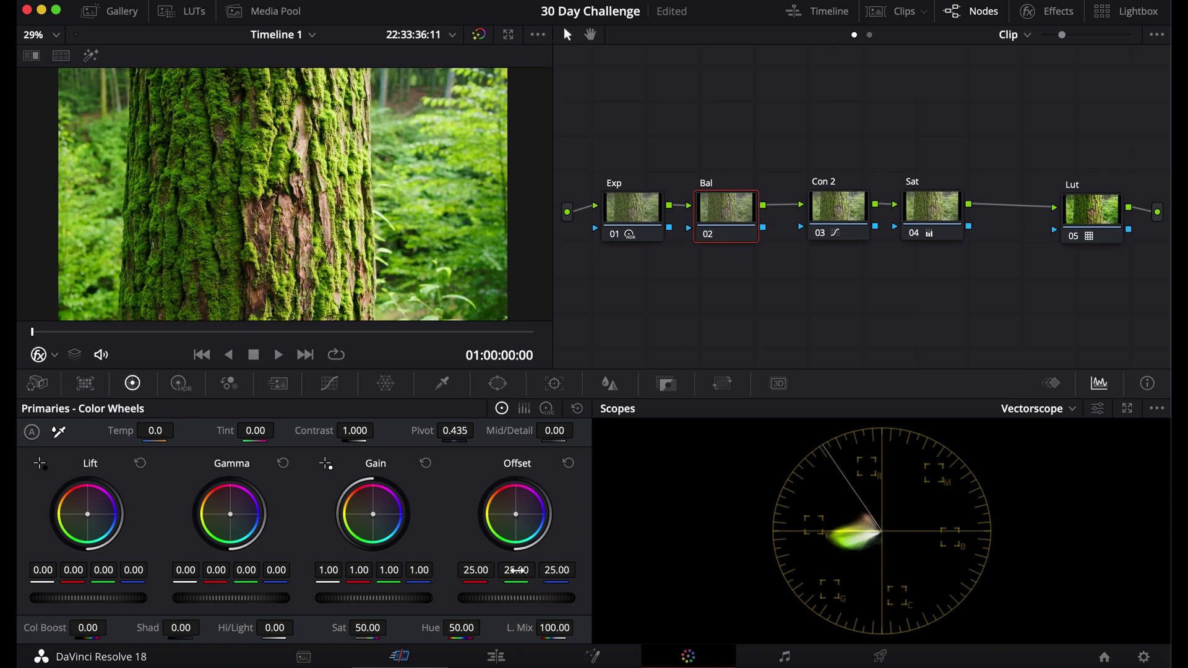
pyautogui.moveTo(516, 569)
pyautogui.mouseDown()
pyautogui.moveTo(548, 570)
pyautogui.moveTo(482, 570)
pyautogui.moveTo(525, 598)
pyautogui.mouseUp()
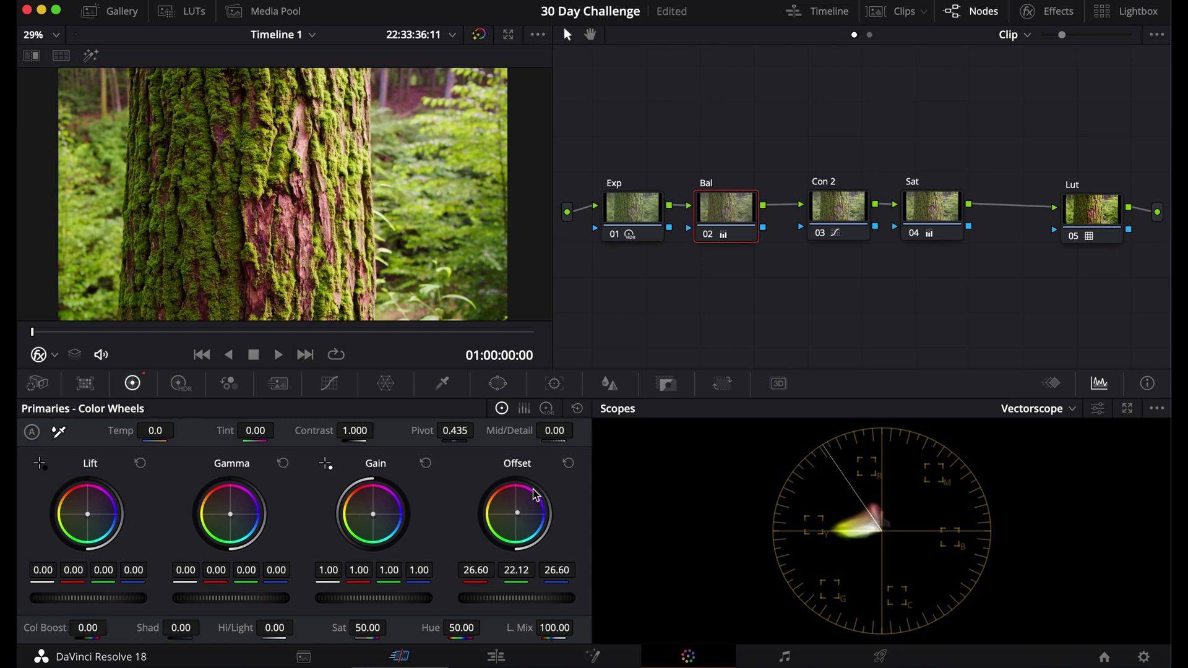
pyautogui.moveTo(534, 495)
pyautogui.mouseDown()
pyautogui.moveTo(519, 520)
pyautogui.moveTo(508, 505)
pyautogui.moveTo(519, 518)
pyautogui.mouseUp()
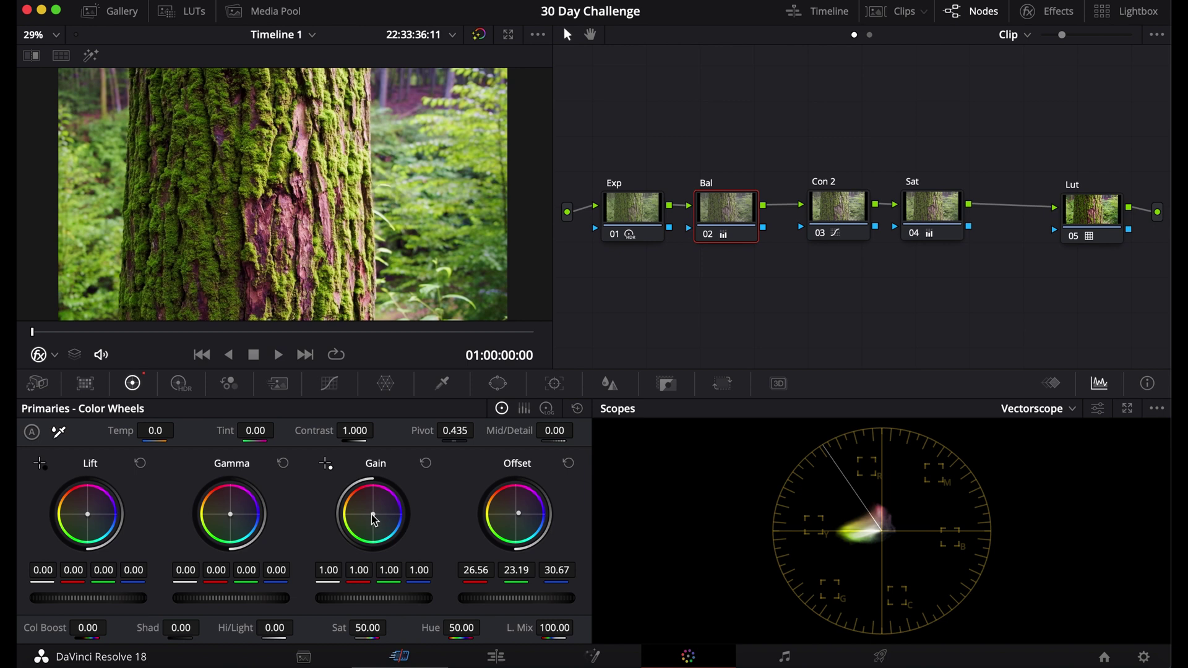
# Tint the gain toward green (0.95/1.02/0.92) and nudge the lift blue to 0.01.
pyautogui.moveTo(371, 518); pyautogui.dragTo(367, 521)
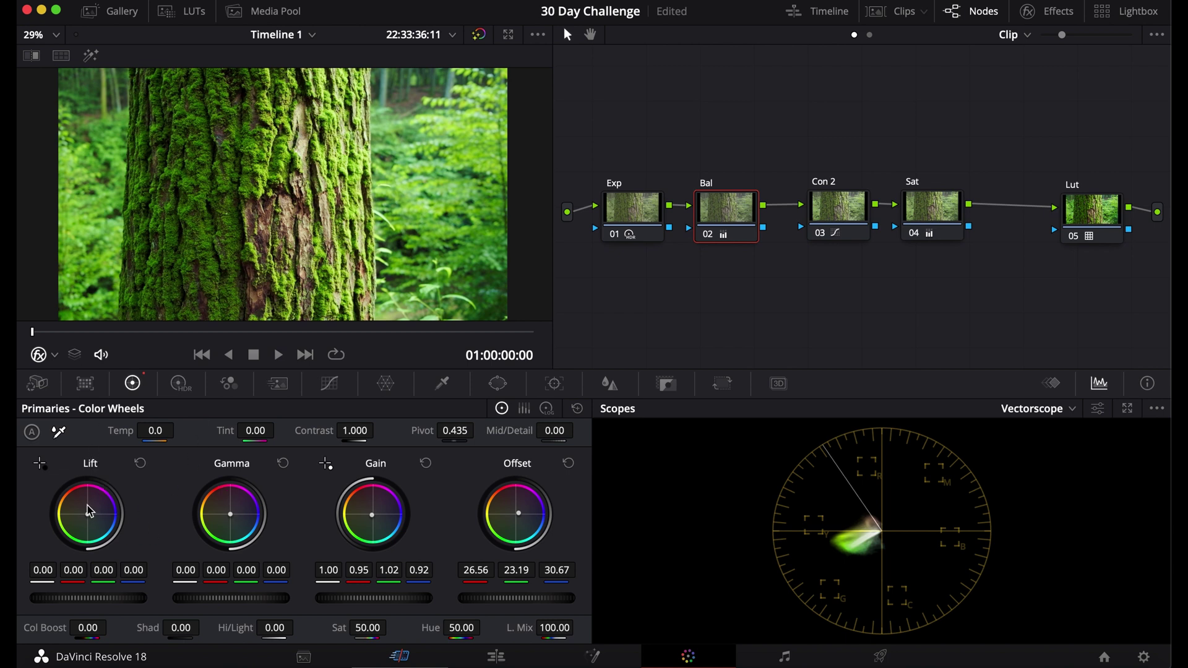
pyautogui.moveTo(90, 517); pyautogui.dragTo(92, 518)
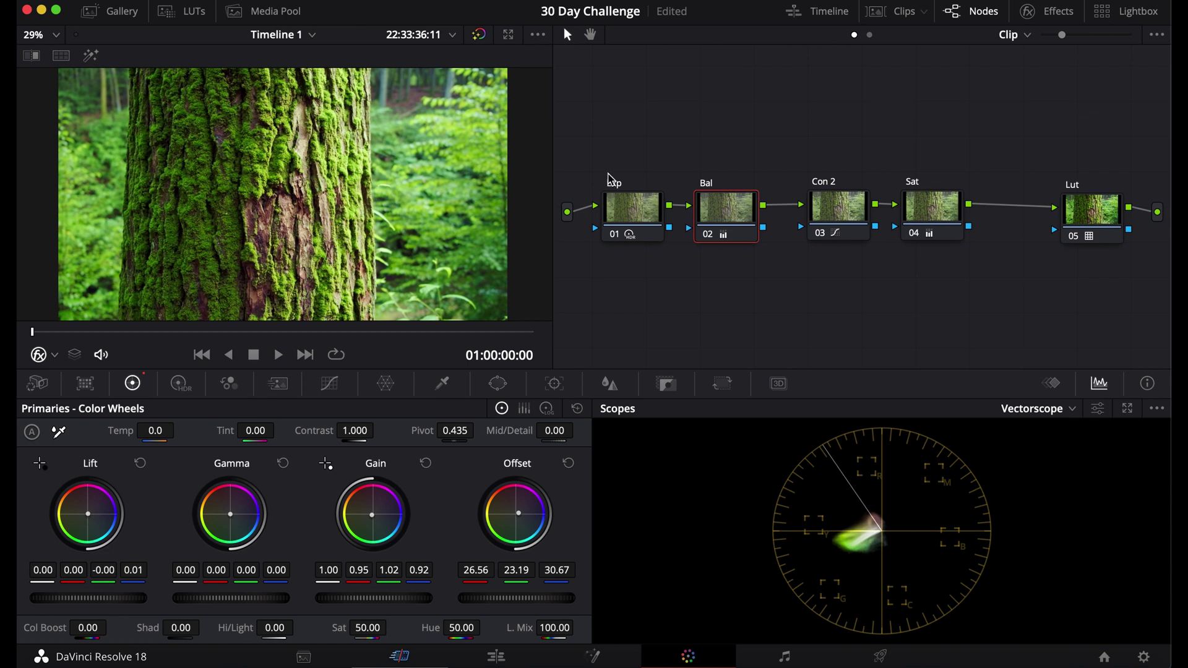
pyautogui.press('super+d')
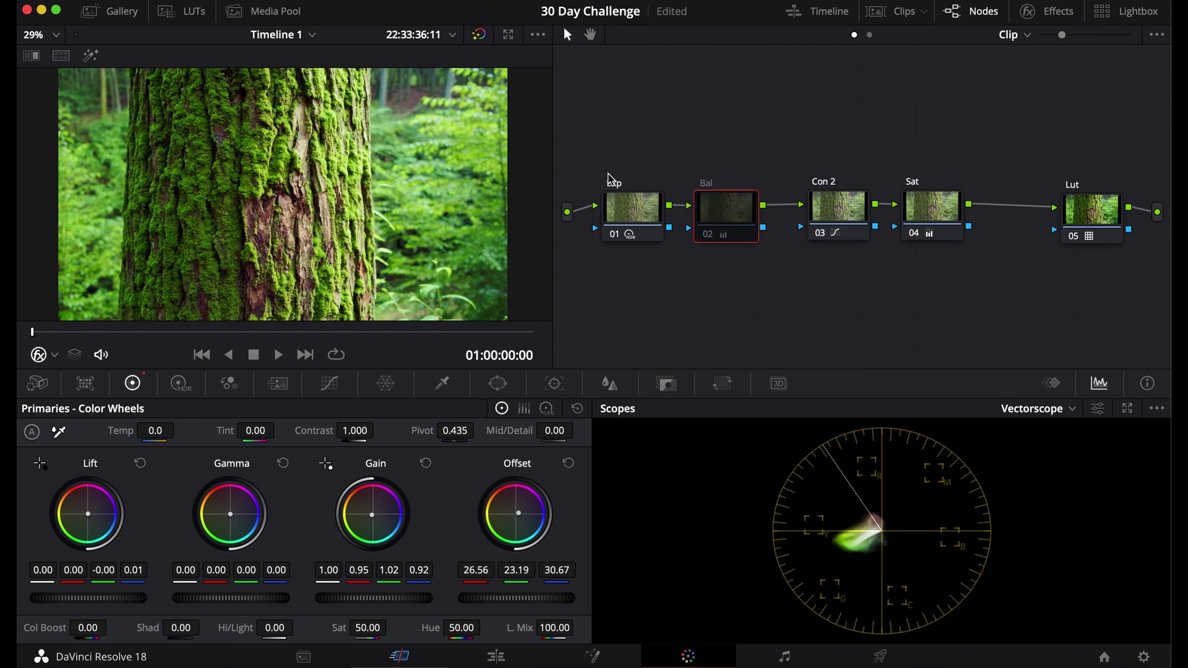
pyautogui.press('super+d')
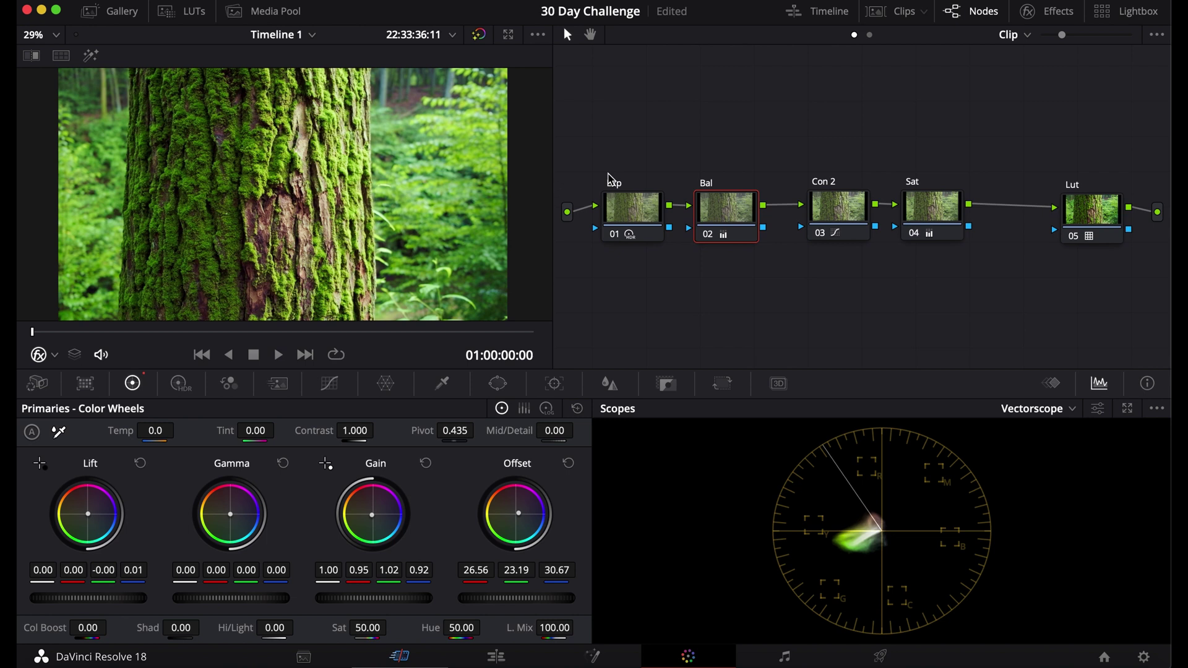